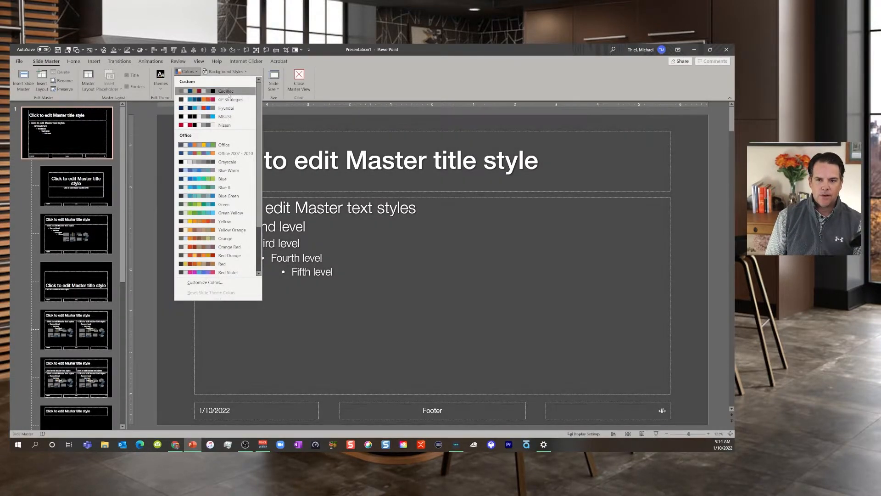
Apply the Cadillac theme colors and the dark gray first-row background style to the slide master, closing the master view.
click(227, 92)
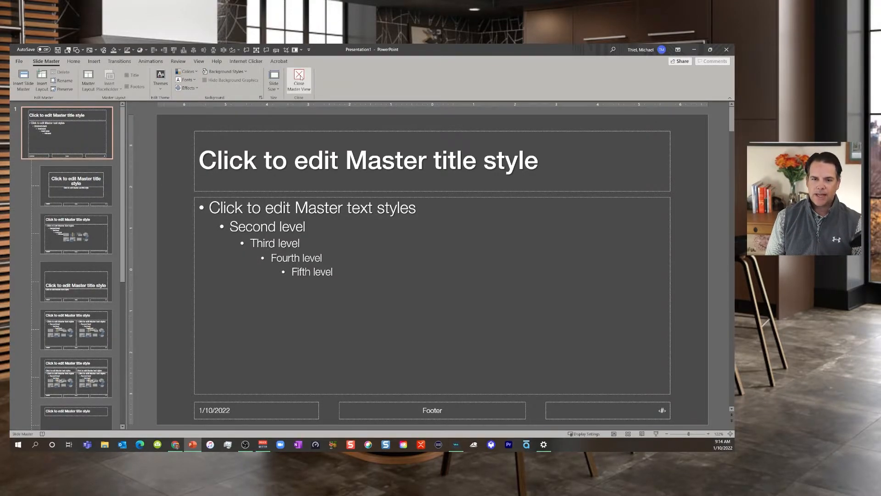
click(226, 72)
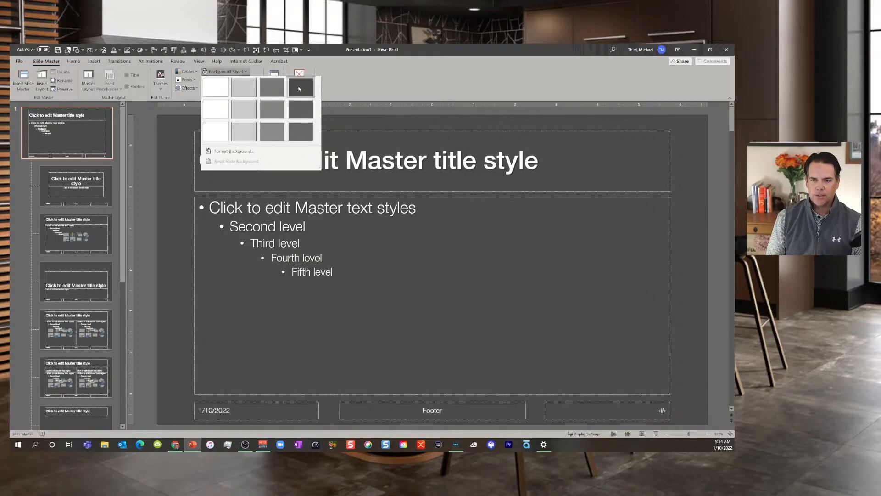
click(299, 89)
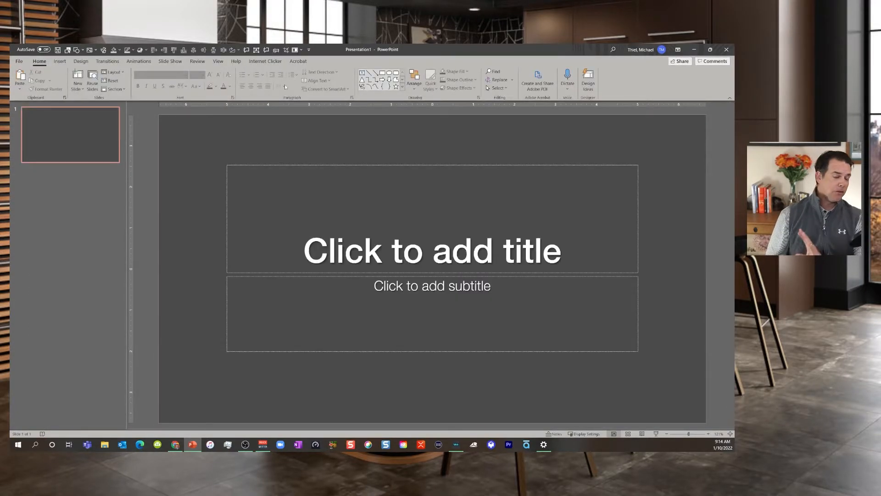
Change the first slide to the Title and Content layout and enter "Graphs" as its title.
right_click(58, 141)
mouse_move(105, 244)
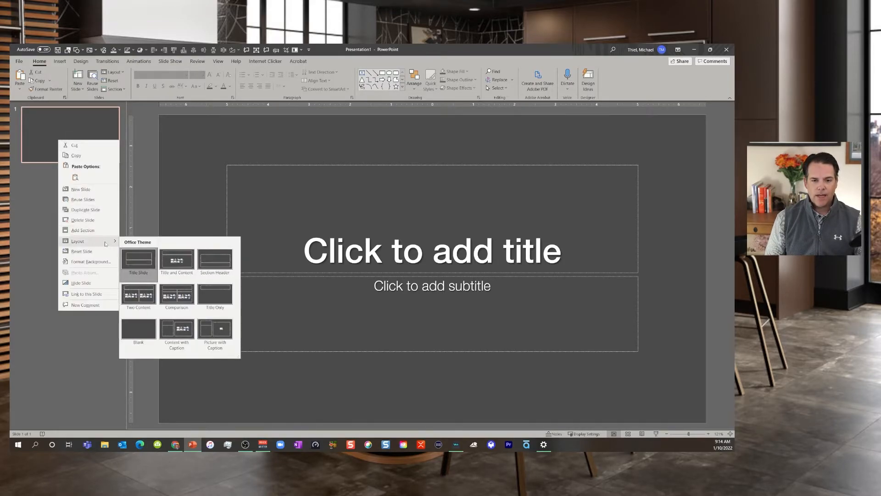
click(192, 250)
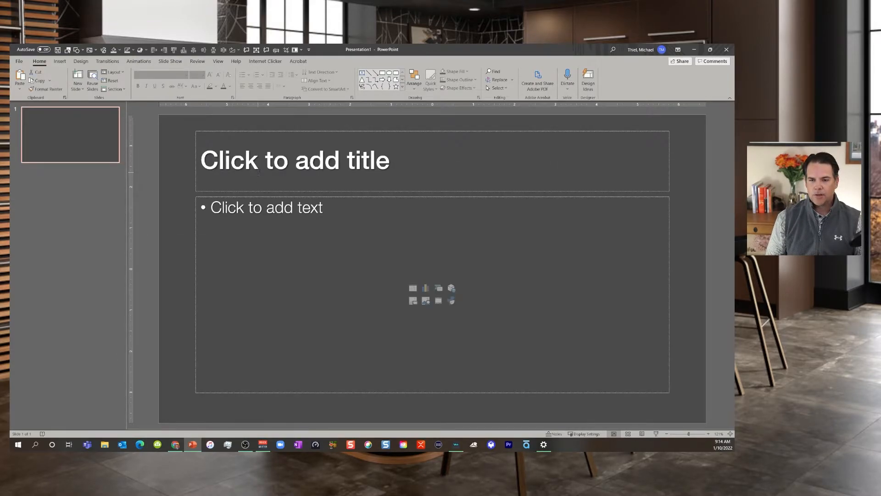
click(259, 155)
text(Graphs)
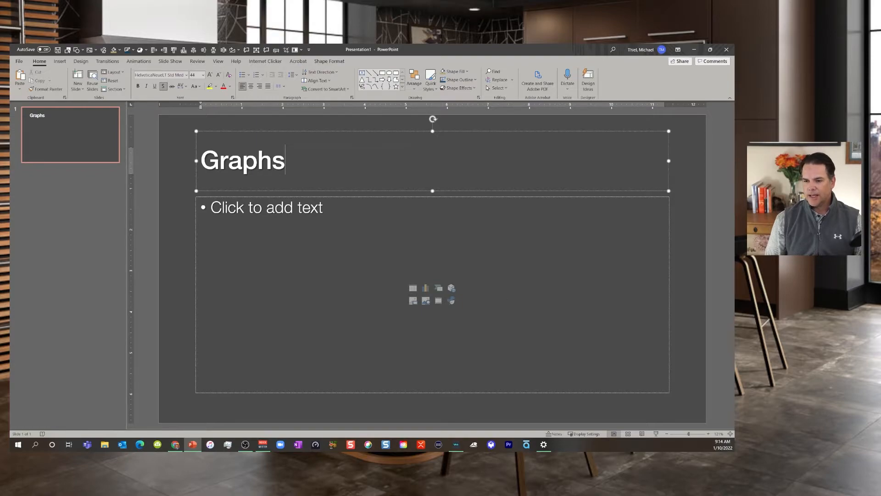
Insert a default pie chart into the content placeholder of the Graphs slide.
click(426, 288)
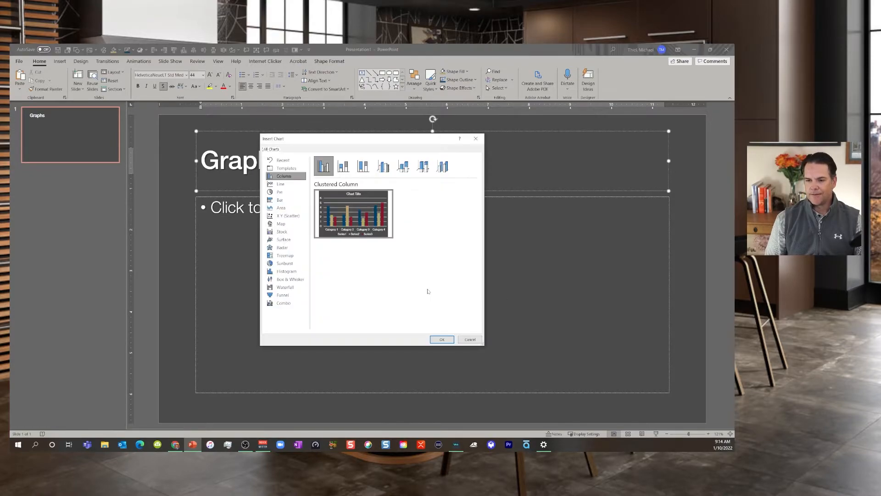
click(279, 192)
click(441, 340)
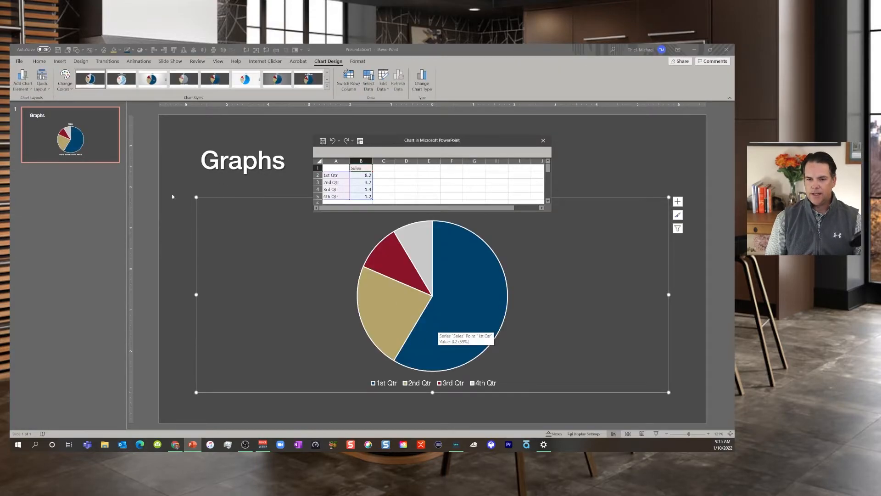
click(157, 254)
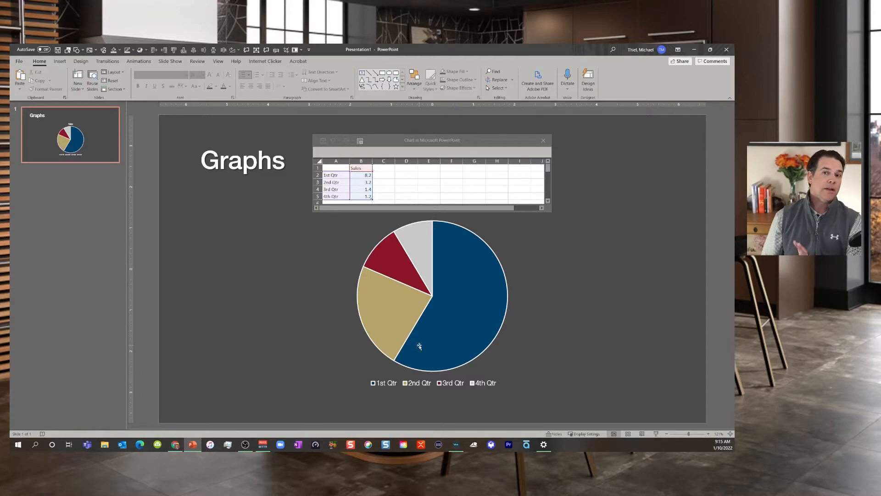
mouse_move(419, 346)
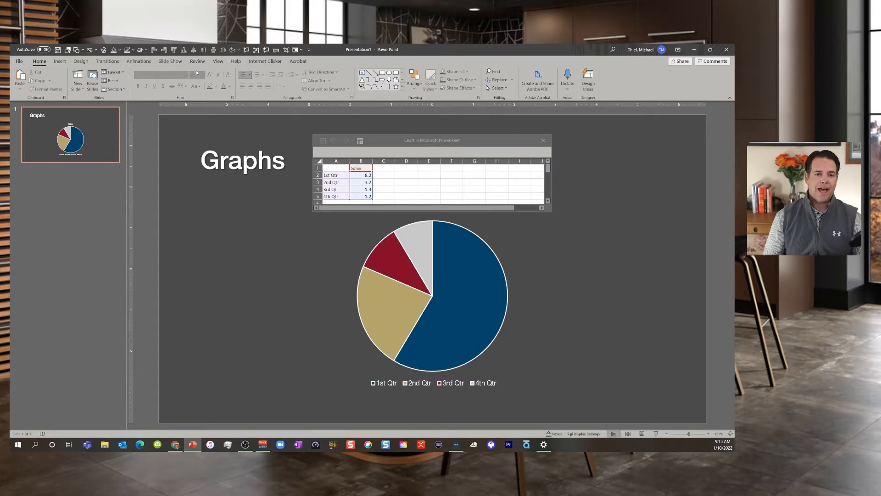
Switch the slide master's theme colors to GP Strategies, return to the Graphs slide and close the chart's data sheet.
click(219, 62)
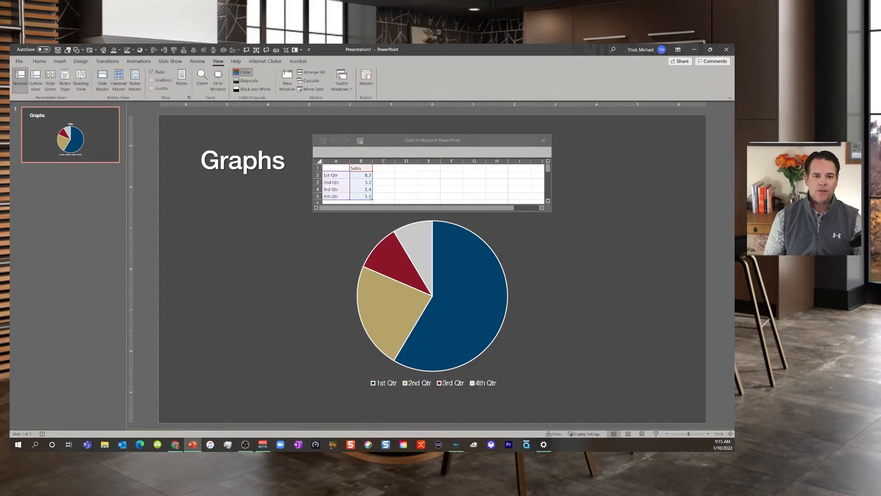
click(102, 79)
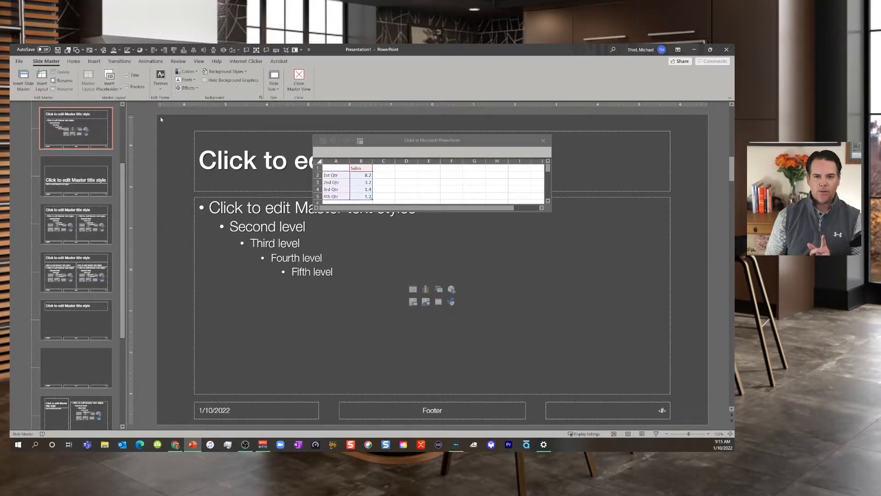
click(196, 72)
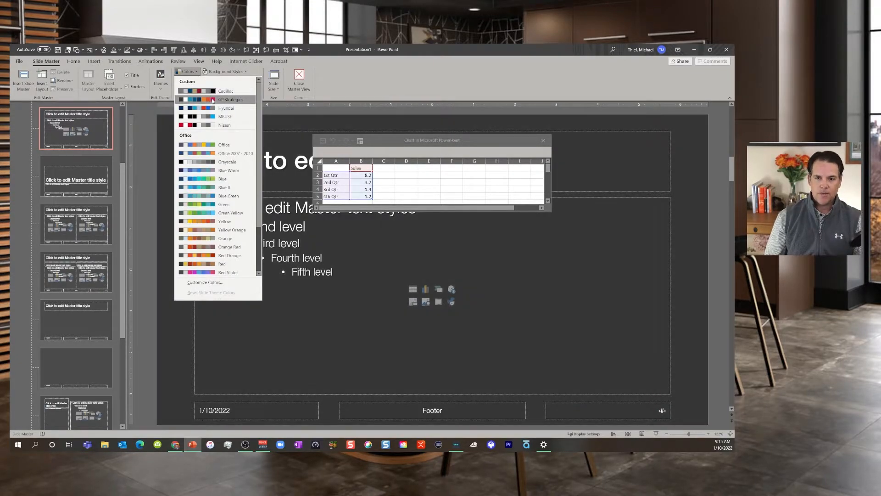
click(212, 100)
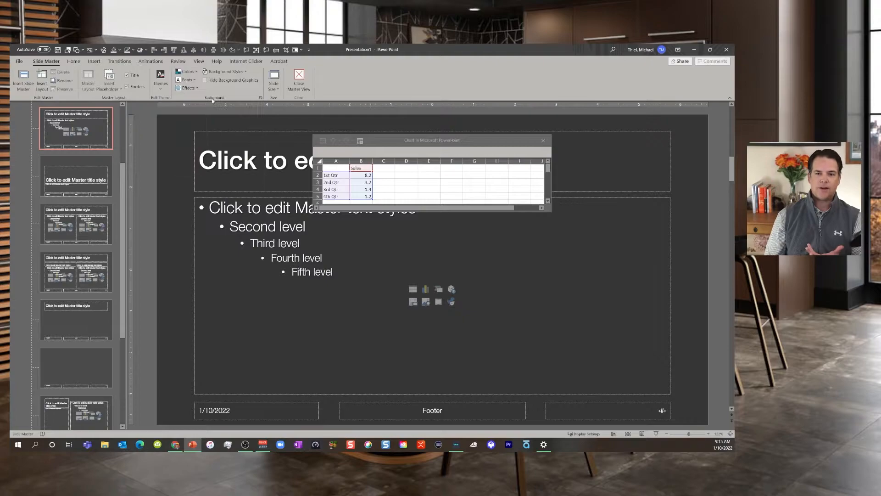
click(298, 78)
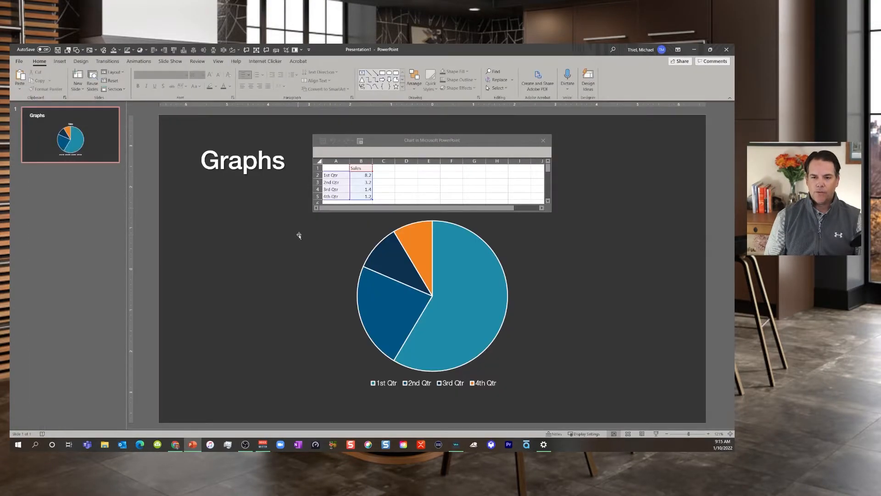
click(543, 140)
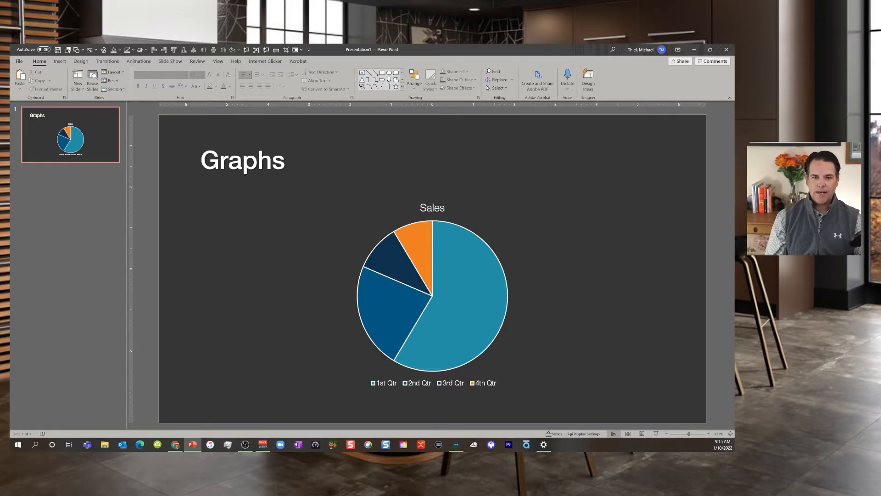
Set the slide master's theme fonts to the Cadillac set and return to the Graphs slide.
click(218, 62)
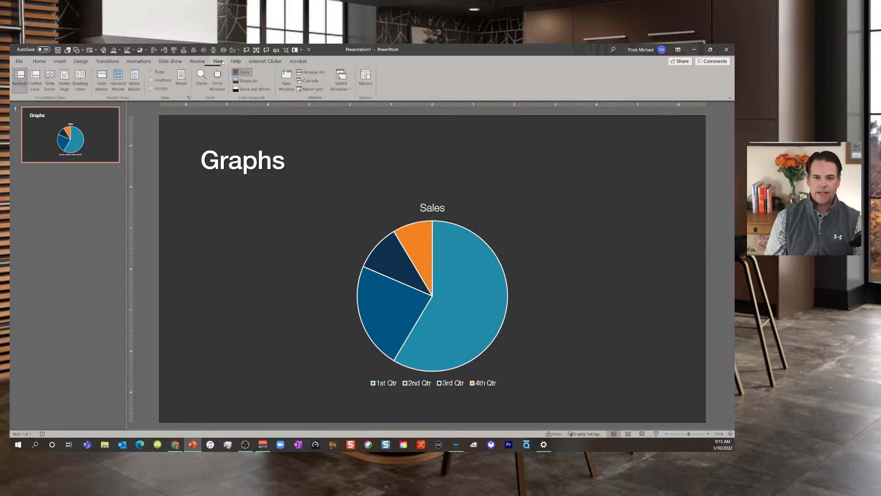
click(101, 79)
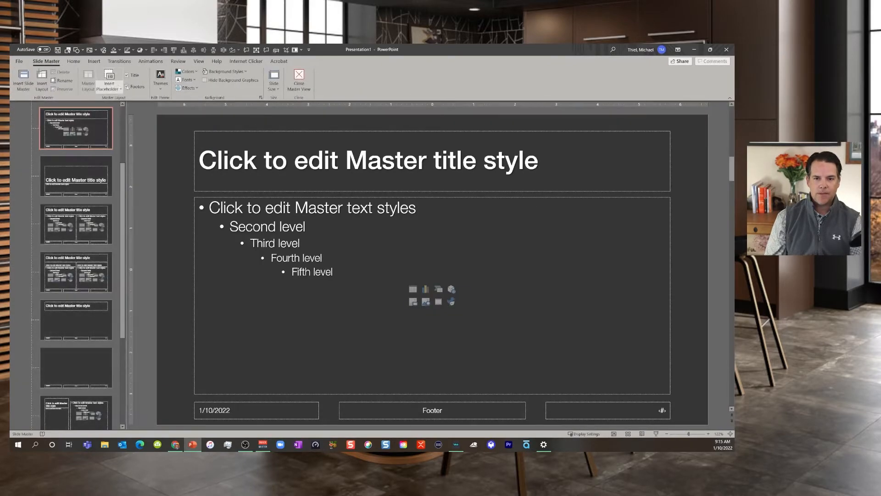
click(195, 80)
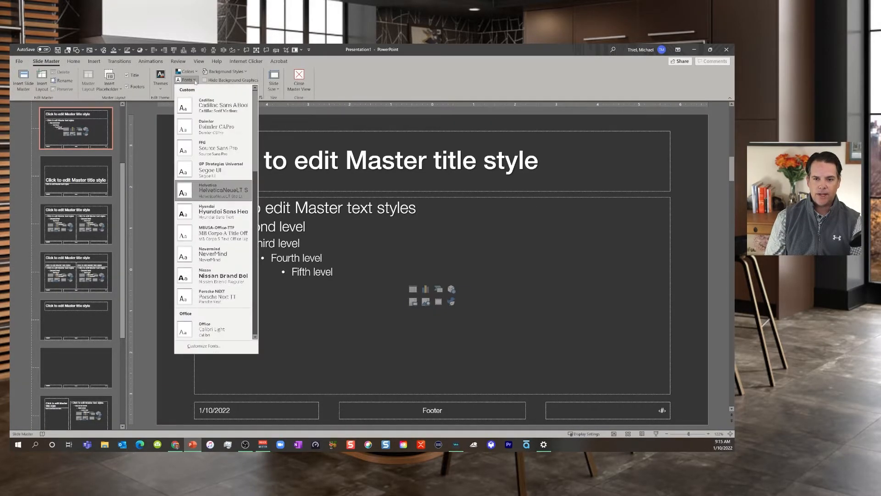
click(220, 107)
click(299, 82)
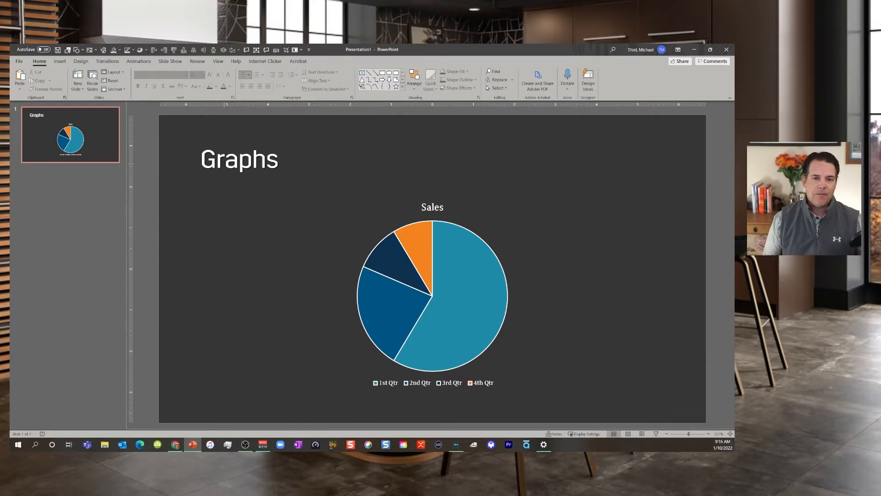
Save the current theme from the top-level slide master as TestTheme in the Document Themes folder.
click(218, 61)
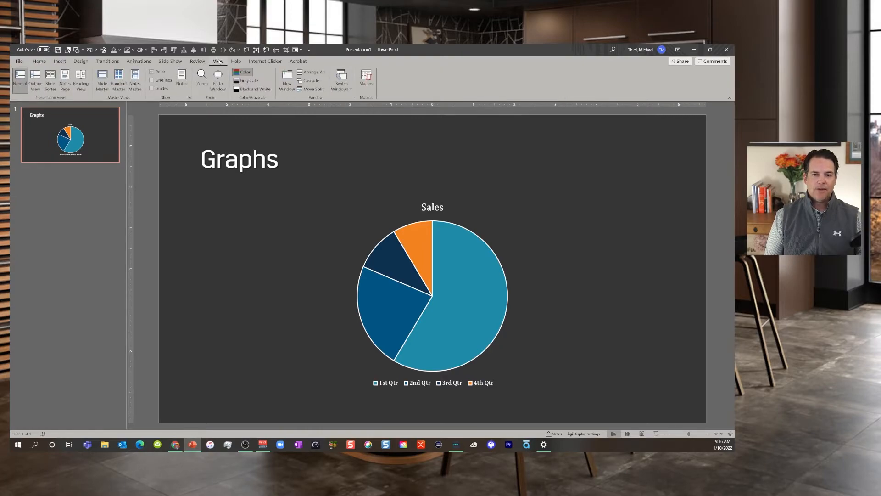
click(101, 80)
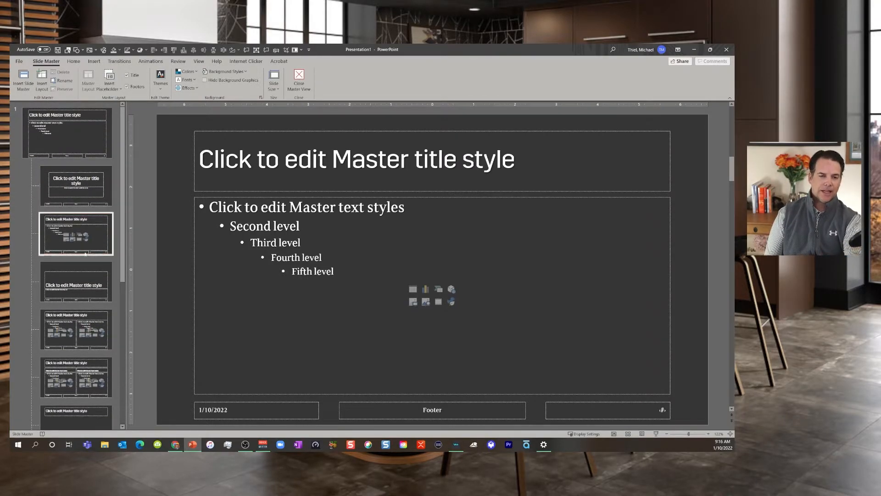
click(63, 140)
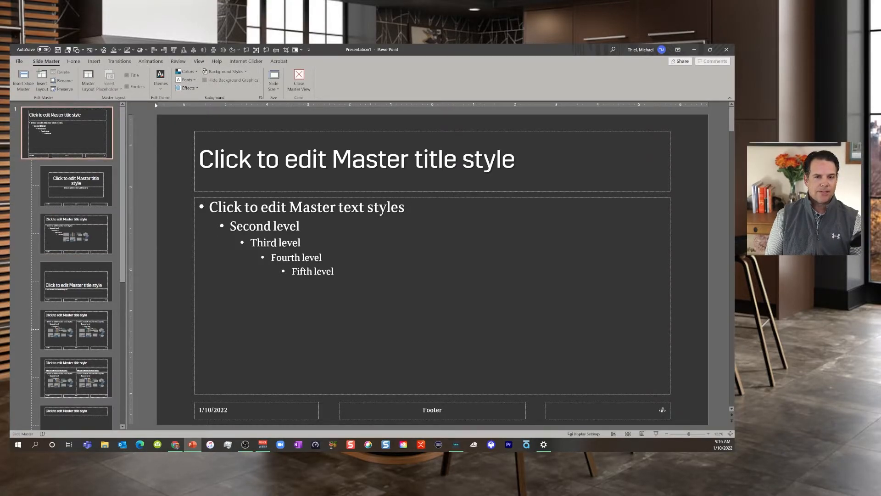
click(160, 89)
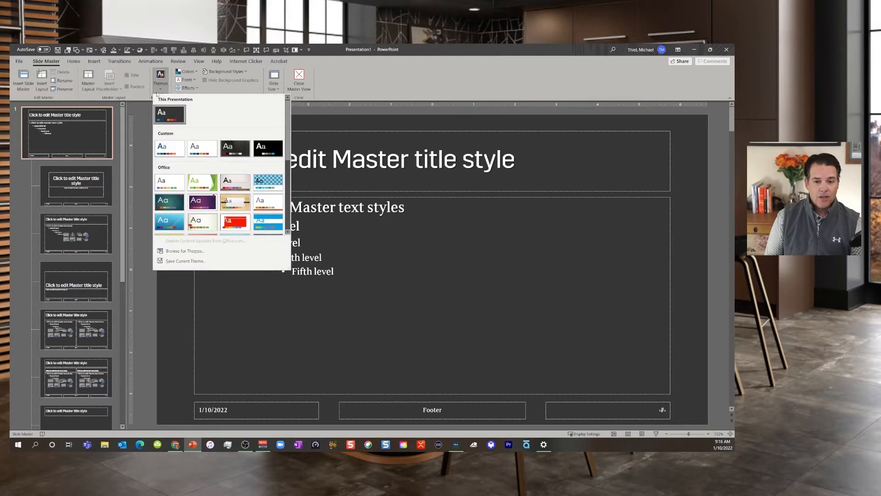
click(183, 261)
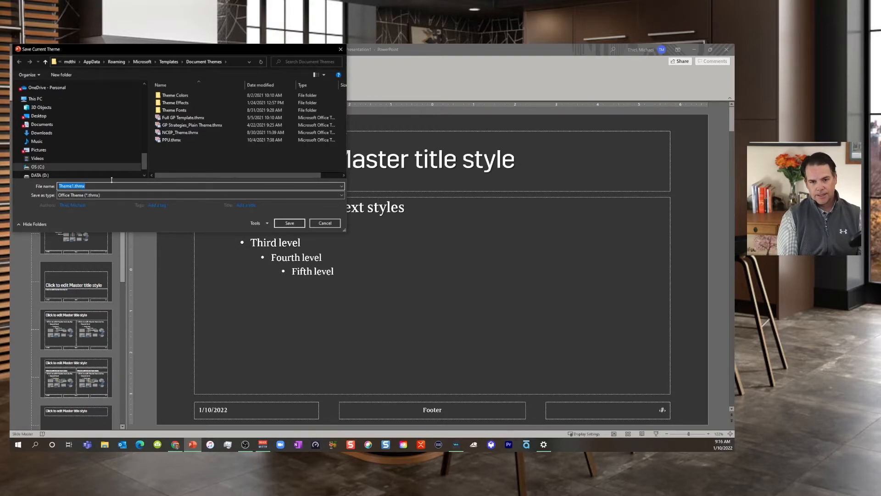
text(TestTheme)
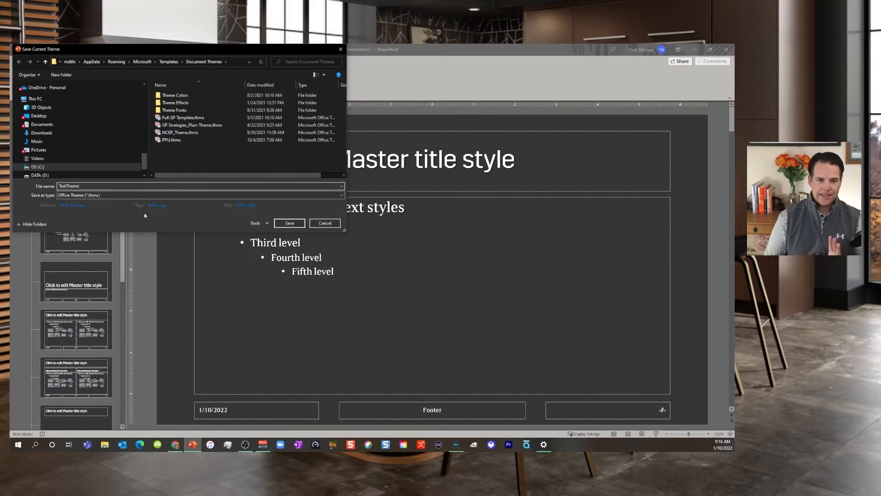
click(299, 223)
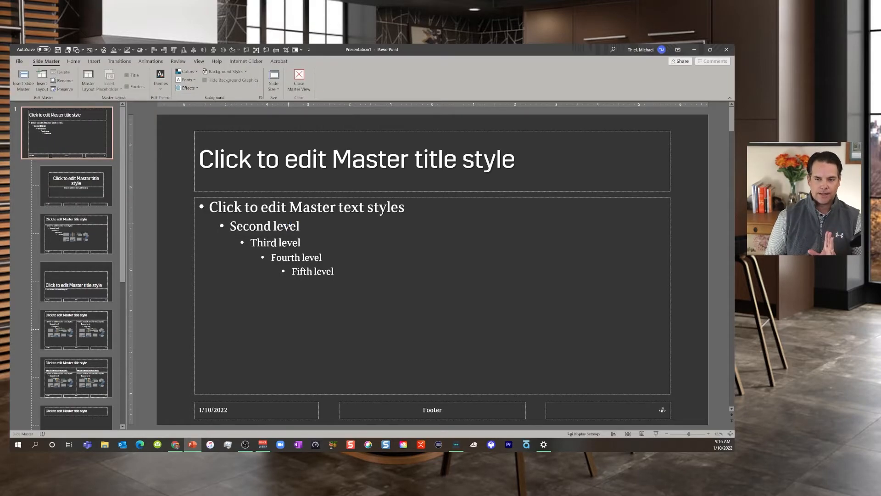
Leave the slide master and close the presentation without saving its changes.
click(298, 77)
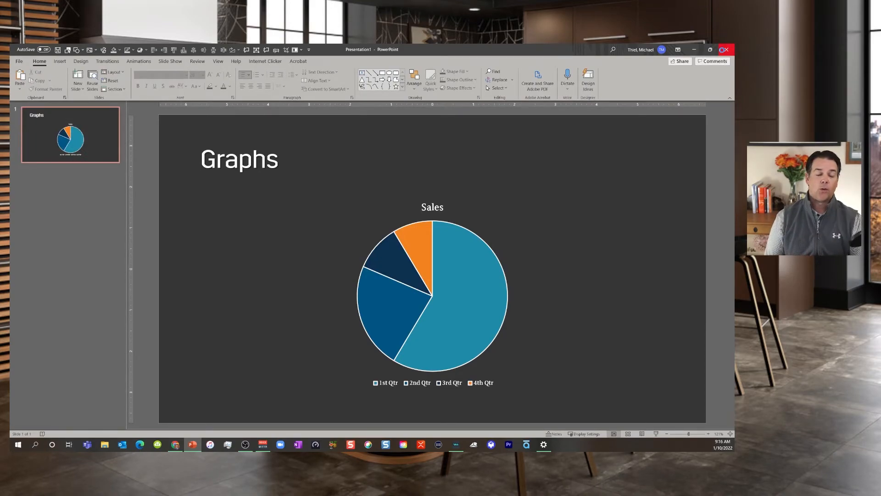
click(724, 50)
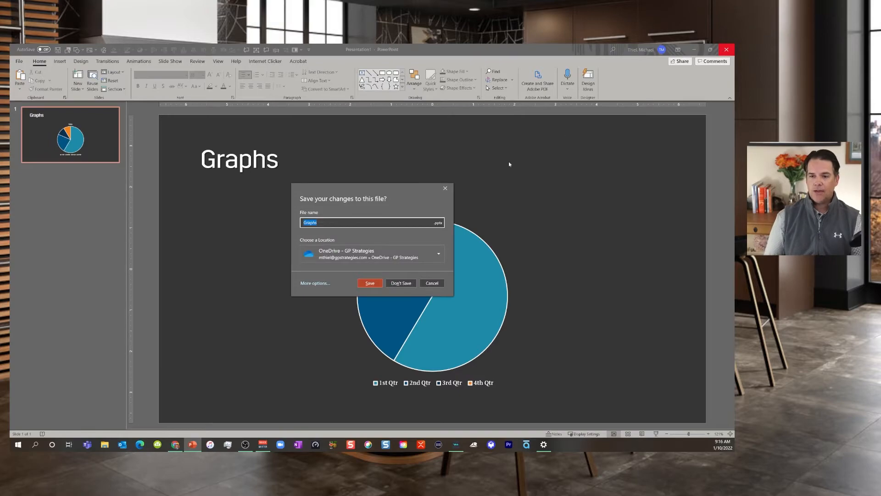
click(394, 283)
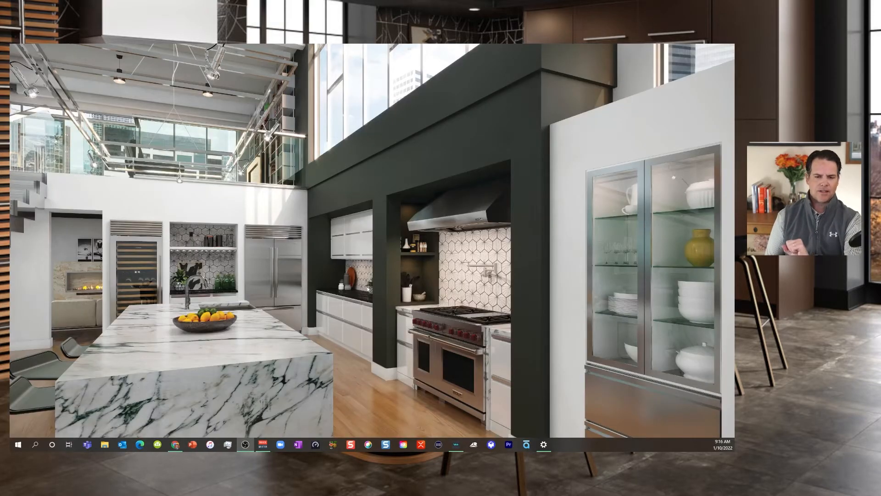
Reopen PowerPoint with a new blank presentation and apply the custom TestTheme to it.
click(193, 444)
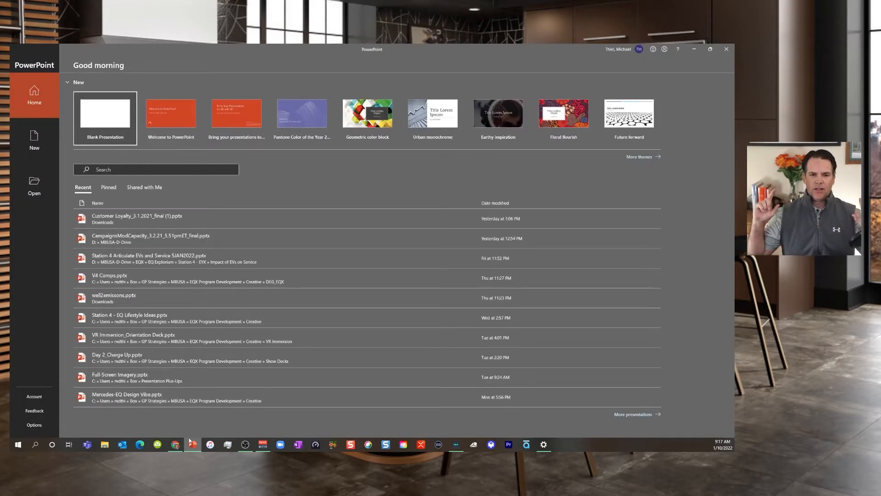
click(96, 120)
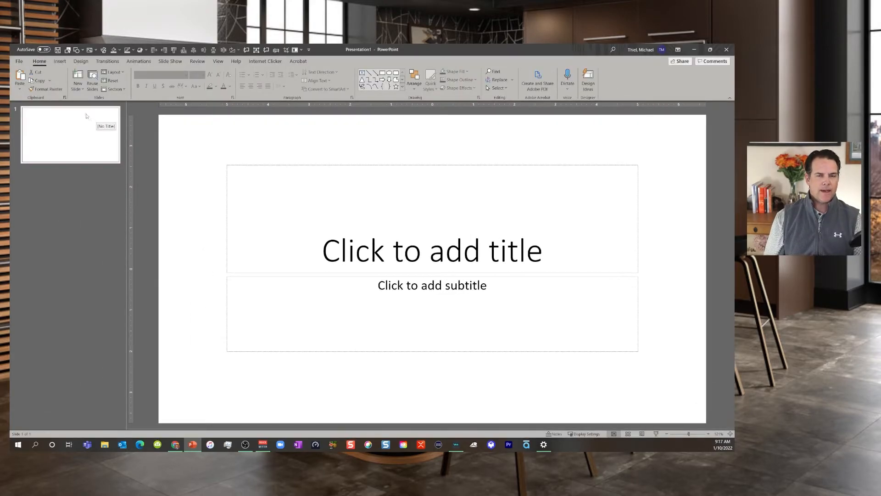
click(82, 62)
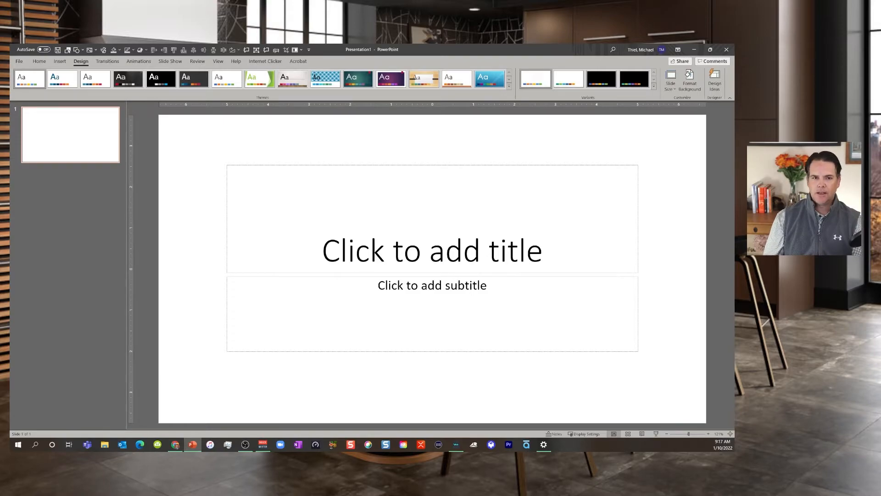
click(508, 87)
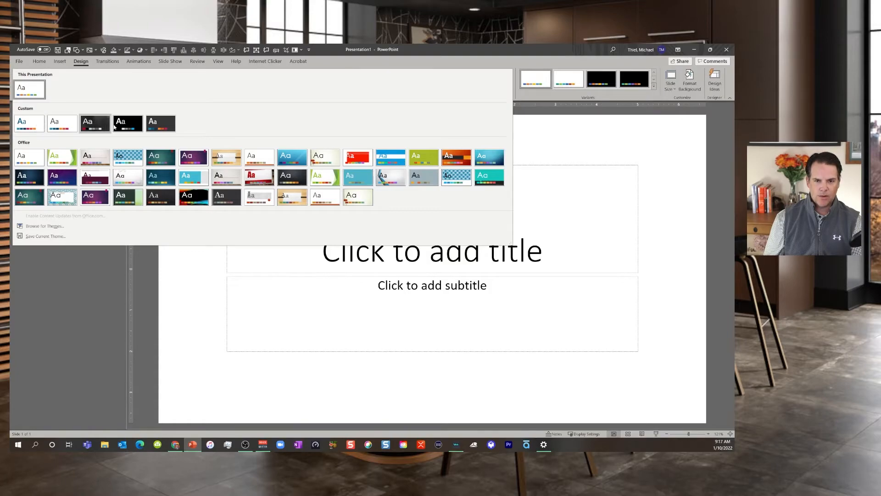
click(161, 124)
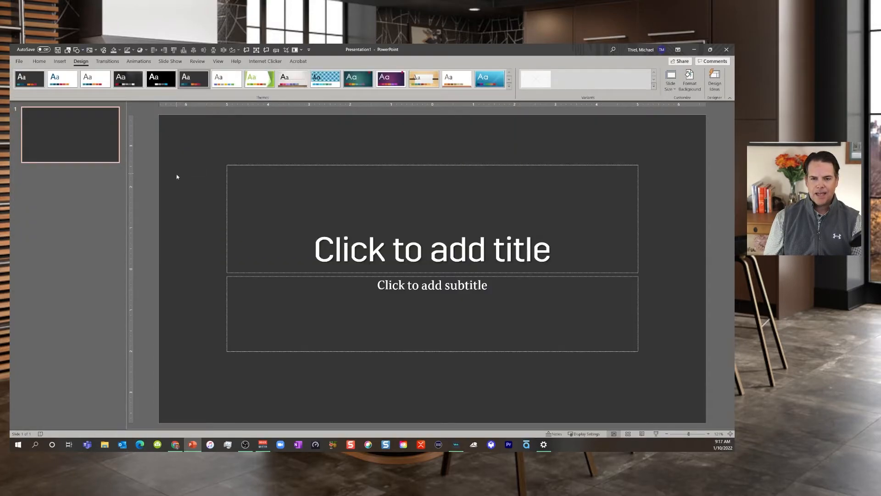
Check the theme colors, fonts and background styles on the top-level slide master, and return to the normal slide view.
click(219, 62)
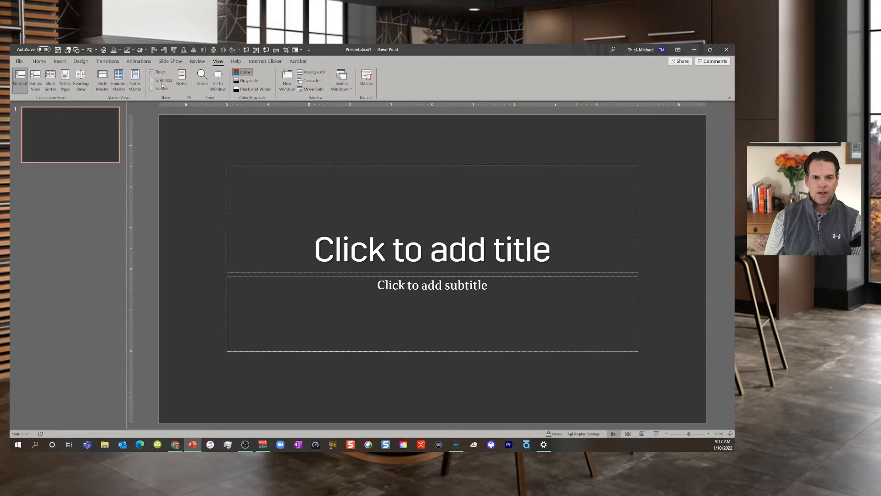
click(102, 79)
click(71, 139)
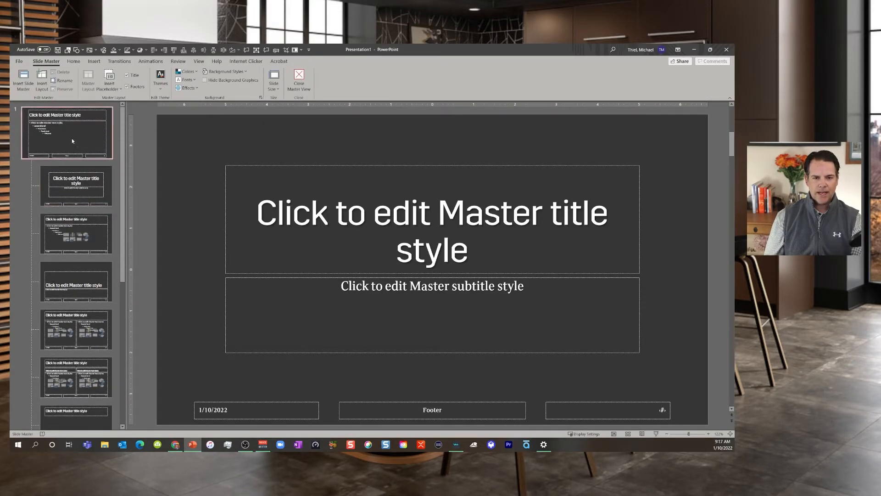
click(198, 74)
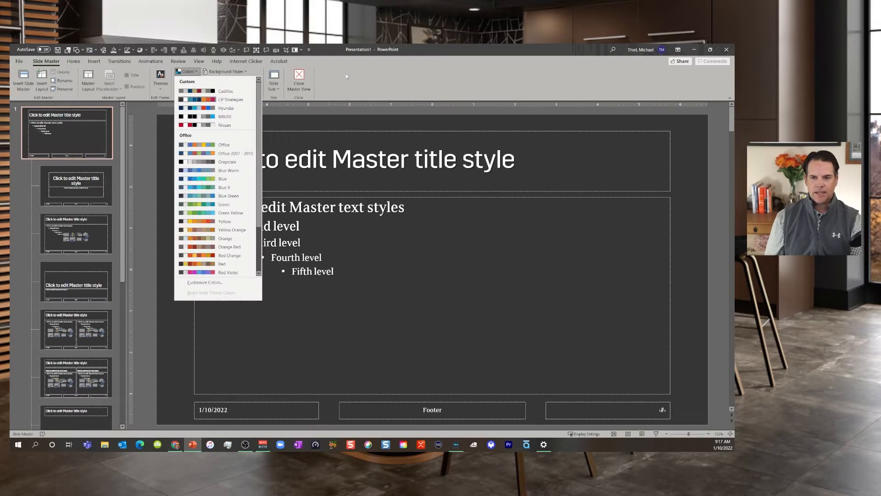
click(347, 77)
click(185, 79)
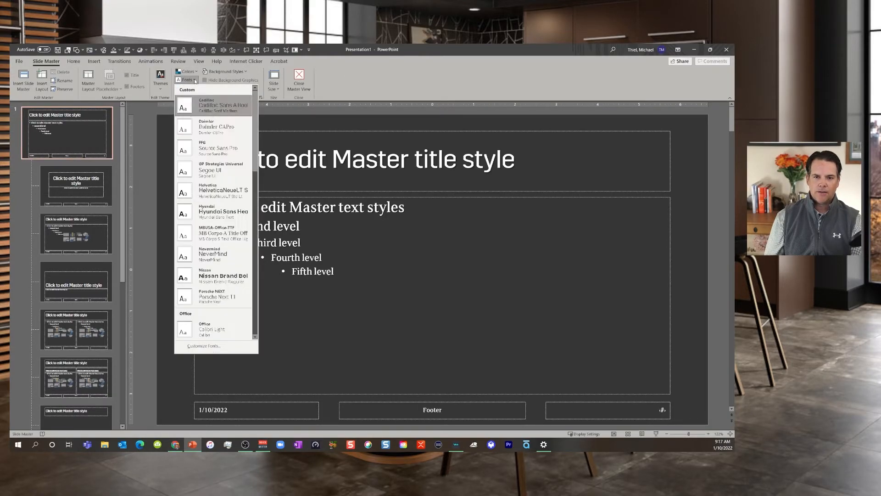
click(205, 113)
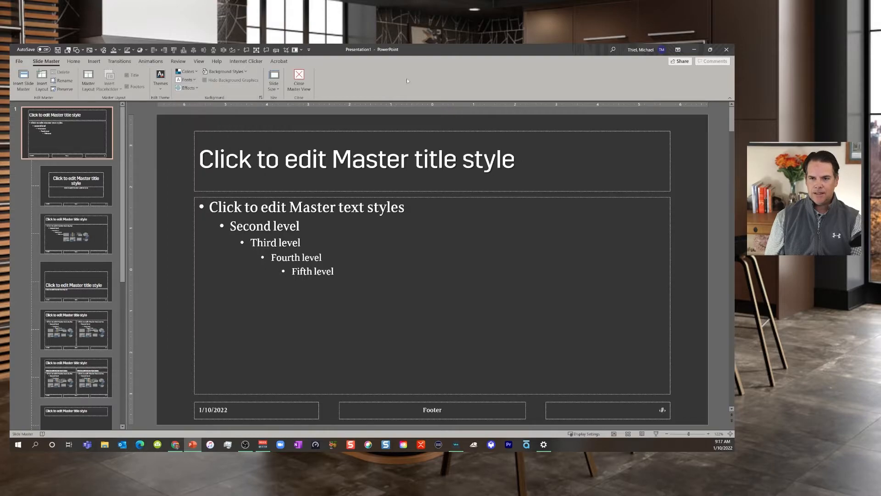
click(226, 72)
click(340, 104)
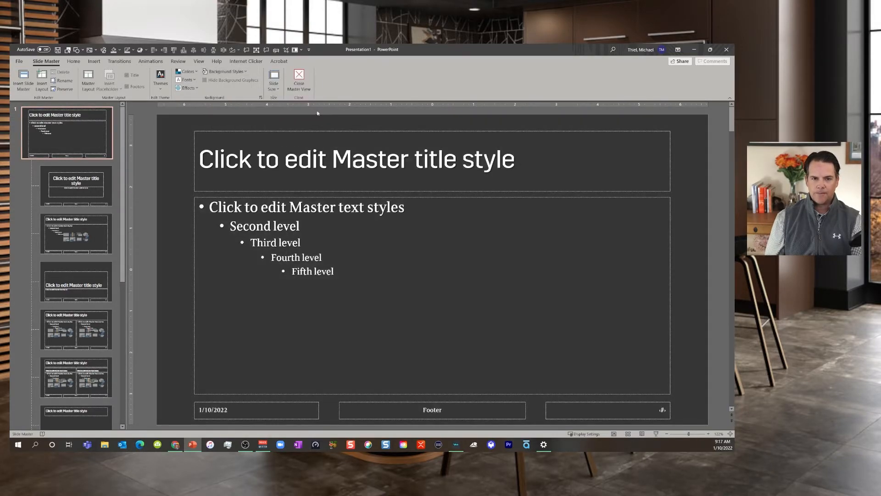
click(298, 79)
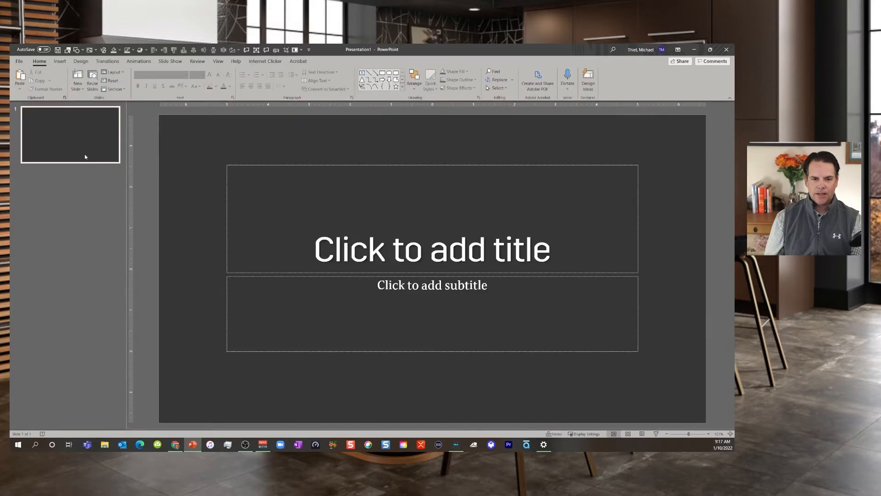
Change the first slide's layout to Title and Content and enter Graphs as its title.
right_click(74, 143)
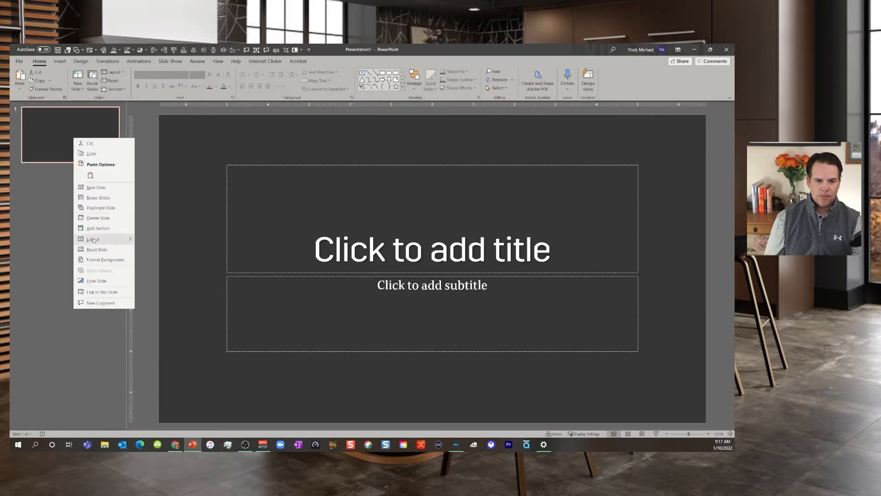
mouse_move(94, 239)
click(183, 265)
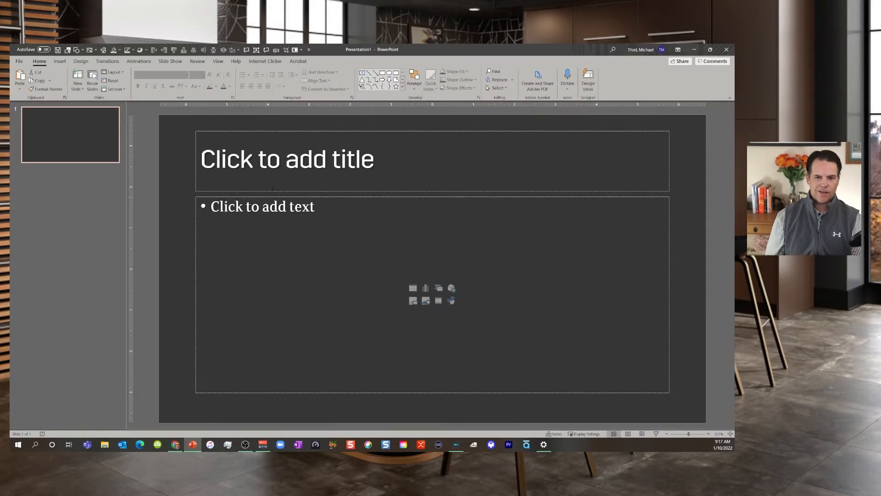
click(285, 160)
text(Gr)
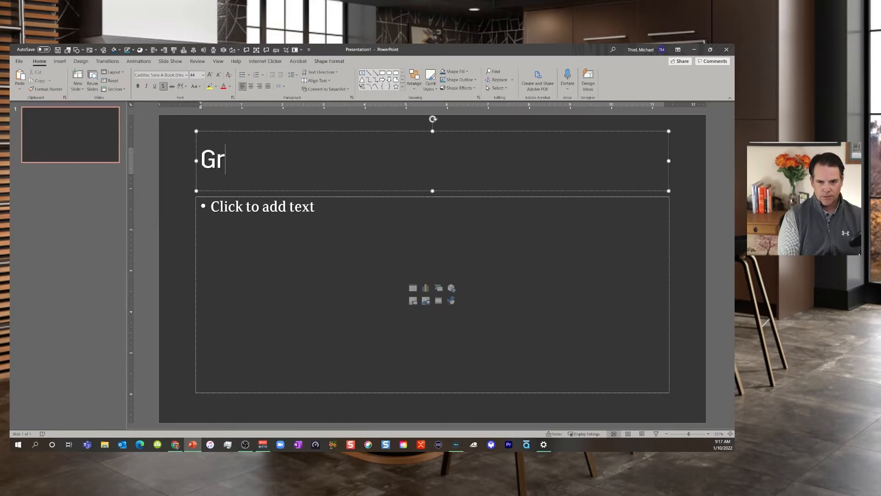
text(aphs)
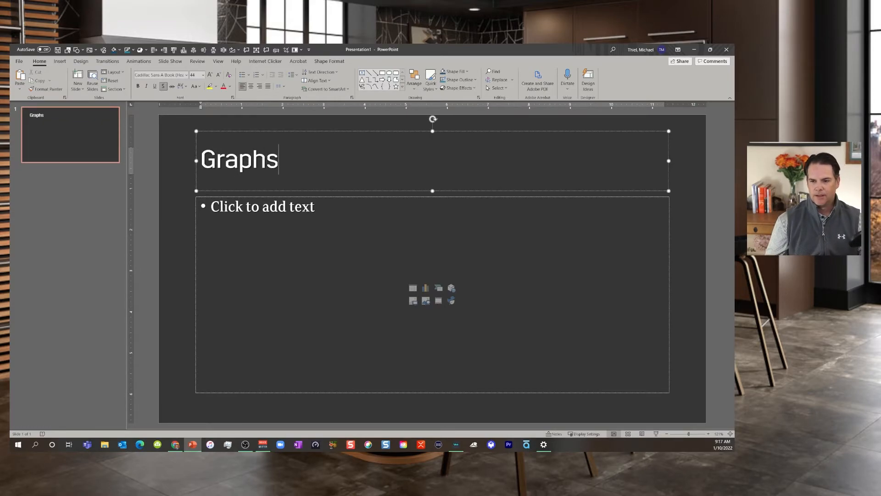
Insert a standard pie chart in the content placeholder of the Graphs slide.
click(426, 288)
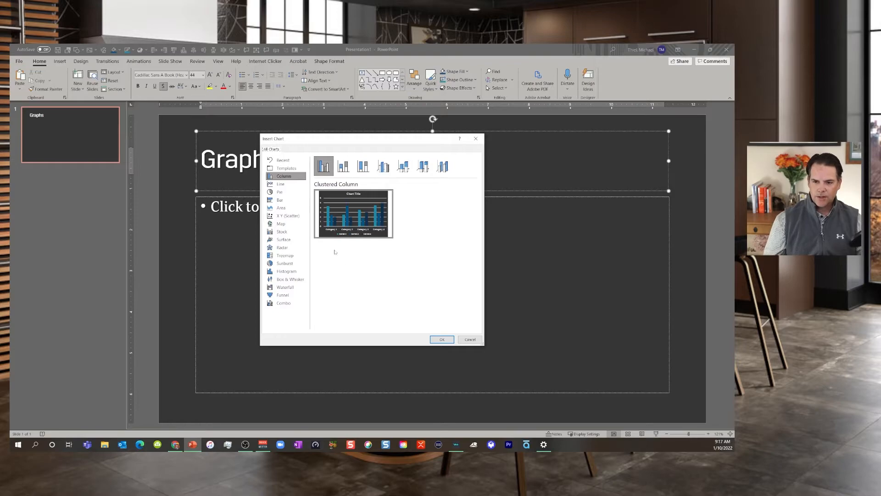
click(281, 192)
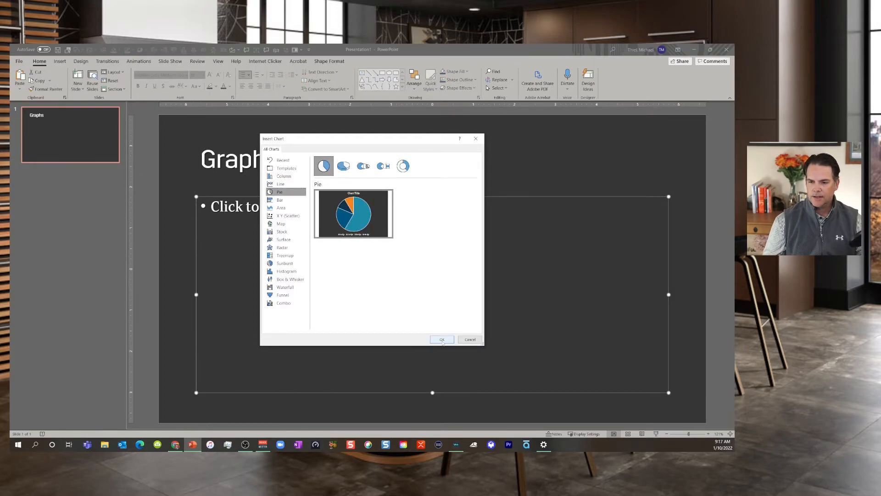
click(442, 340)
click(154, 248)
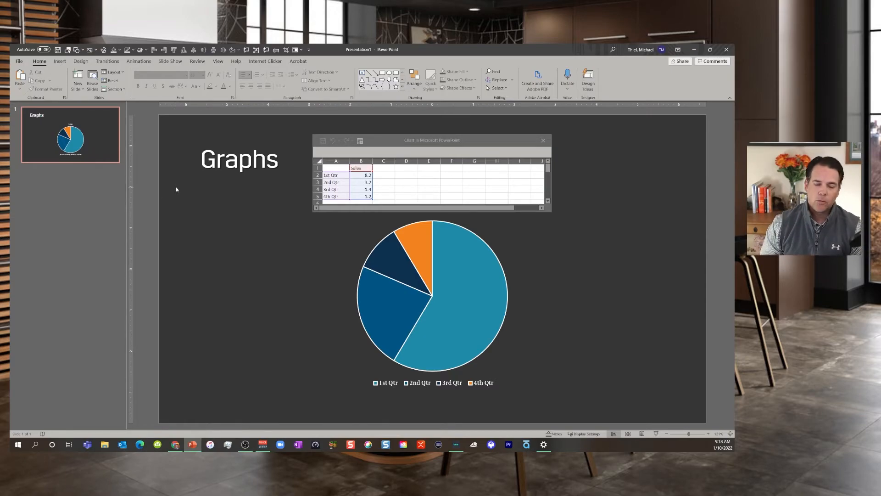
View the top-level slide master and return to the Graphs slide.
click(218, 61)
click(102, 79)
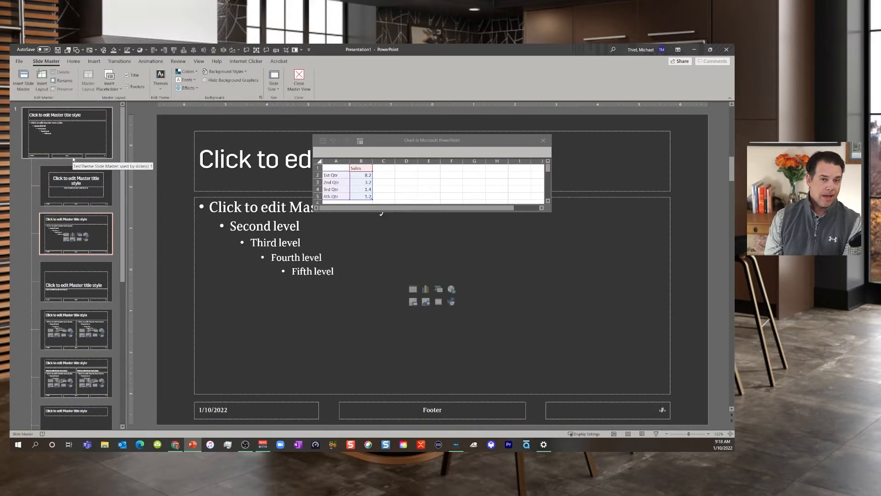
click(74, 148)
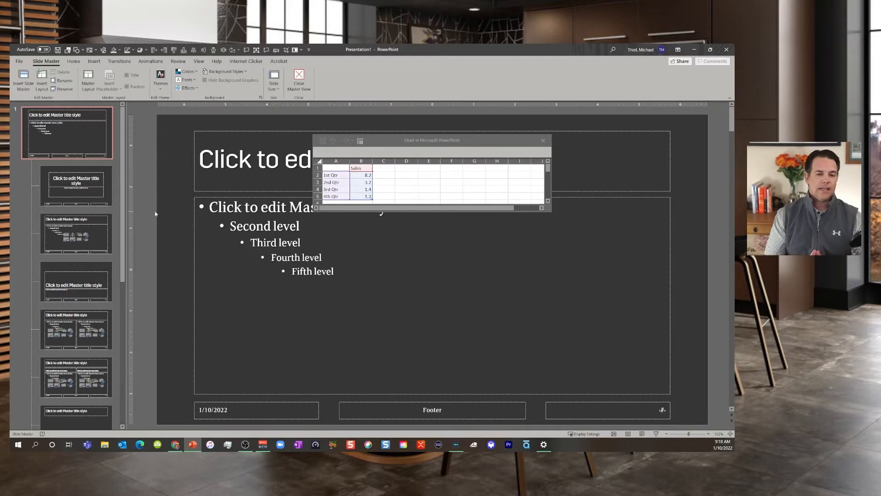
click(298, 78)
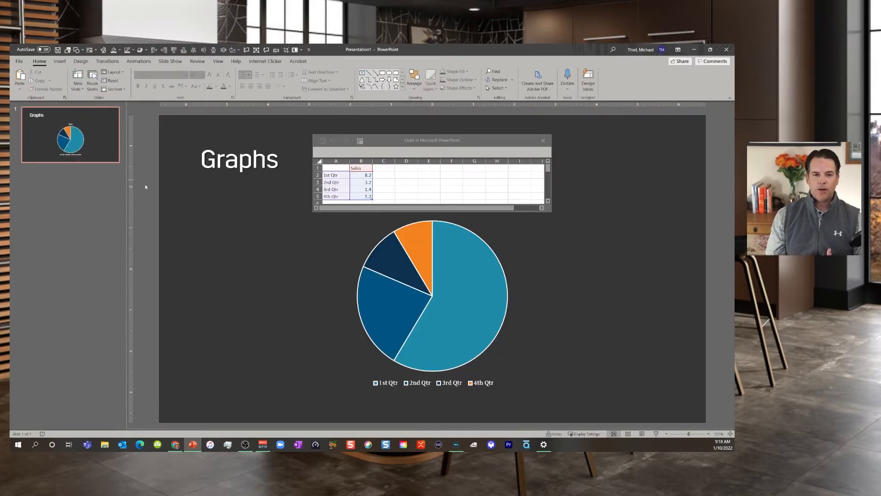
Add a second slide with the Title Only layout and close the chart's data sheet window.
key(Return)
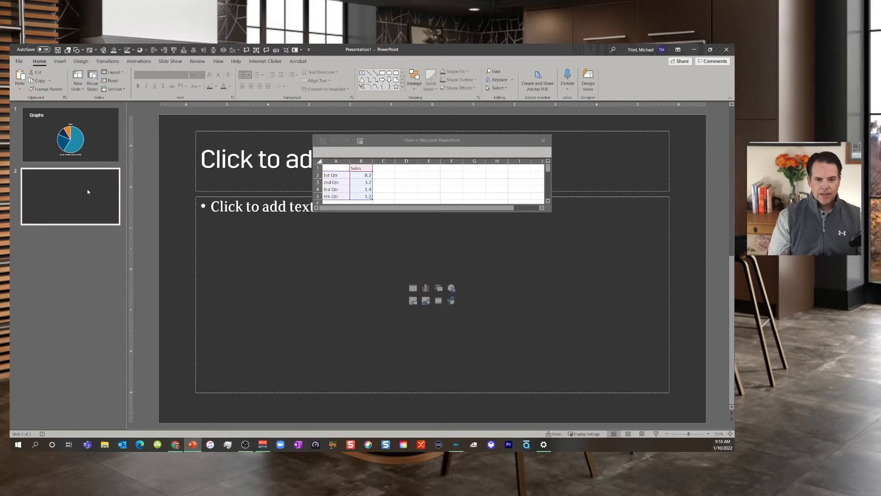
right_click(72, 195)
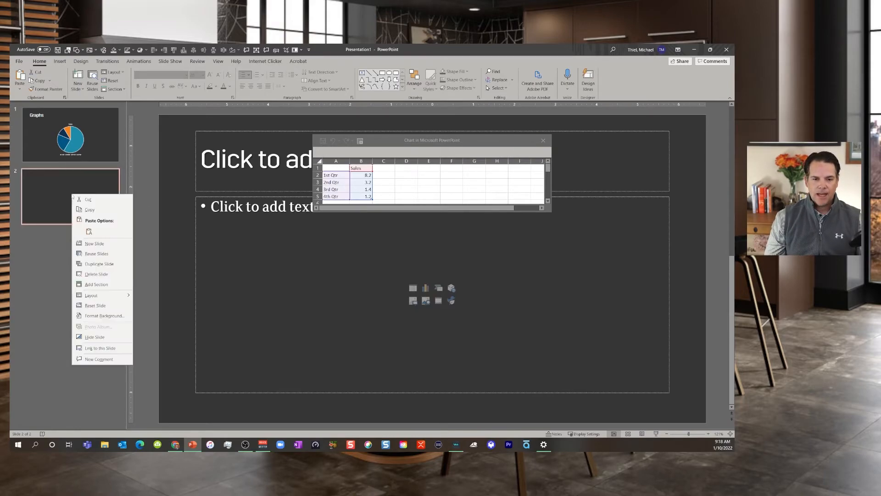
mouse_move(98, 297)
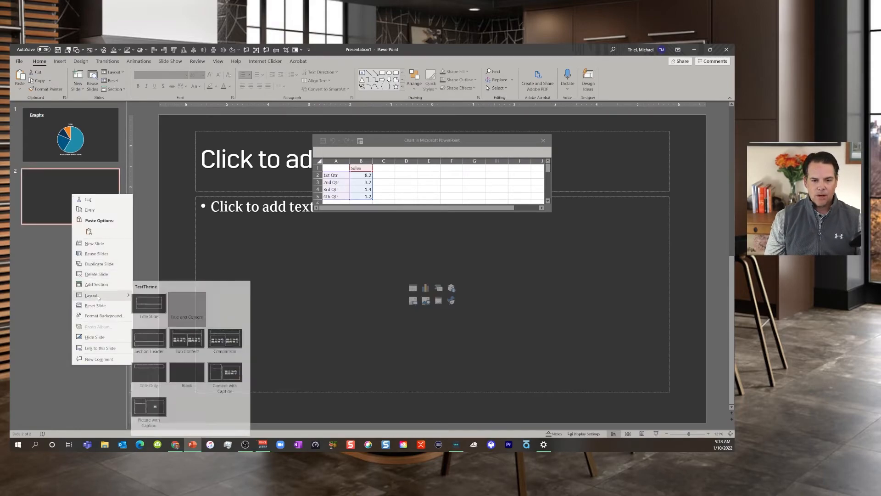
click(150, 374)
click(543, 140)
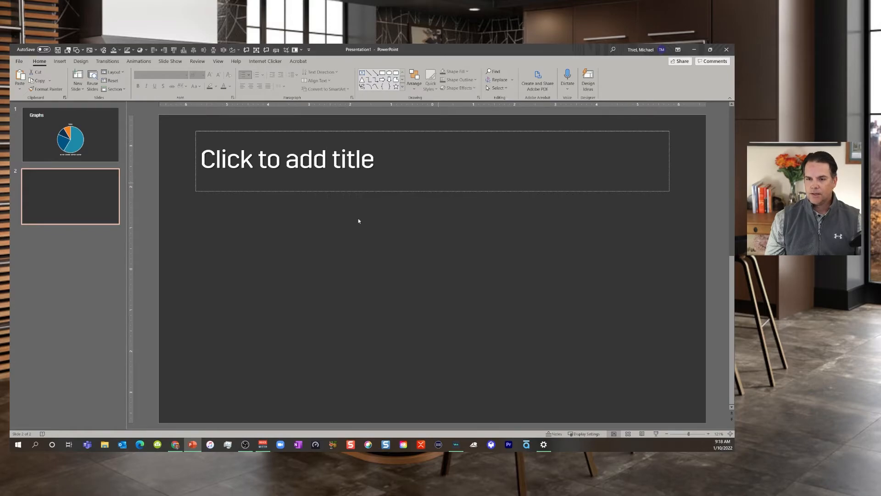
Enter Heading as the title of the second slide.
click(346, 164)
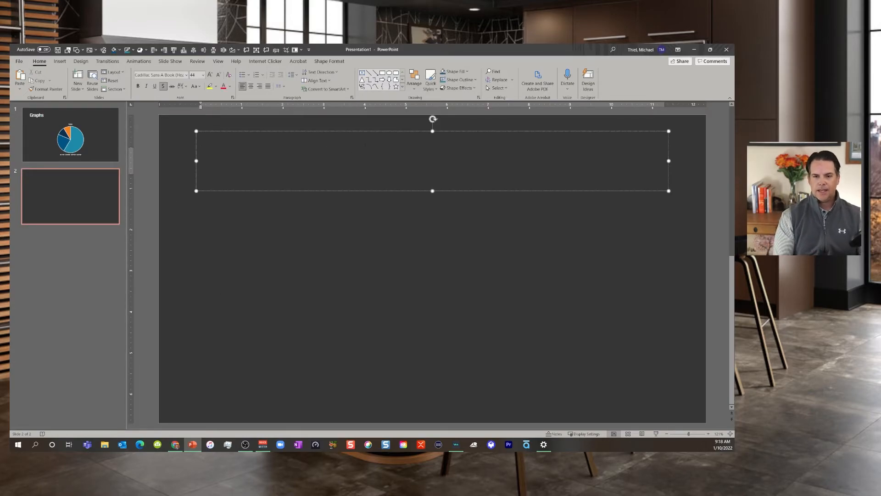
text(Heading)
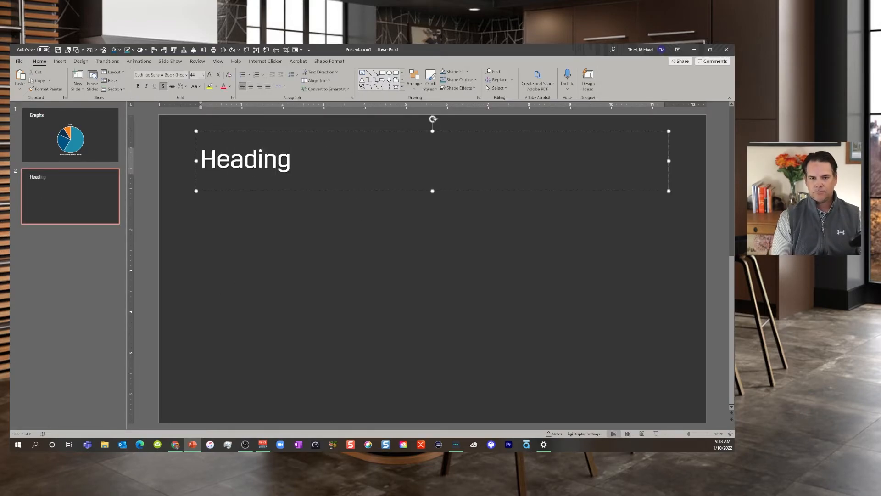
click(146, 210)
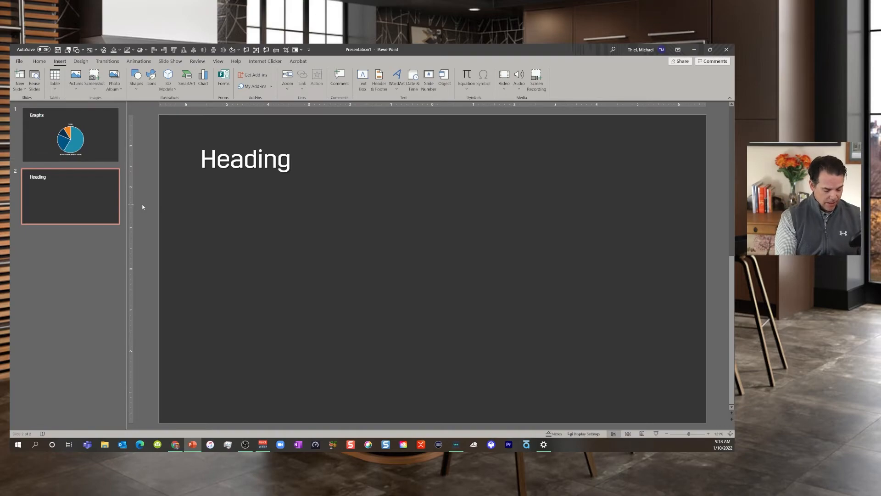
Insert Dark Room.jpg from the iStock-Getty folder in Stock Footage on the Heading slide and place it behind the title.
key(alt+n)
key(p)
key(d)
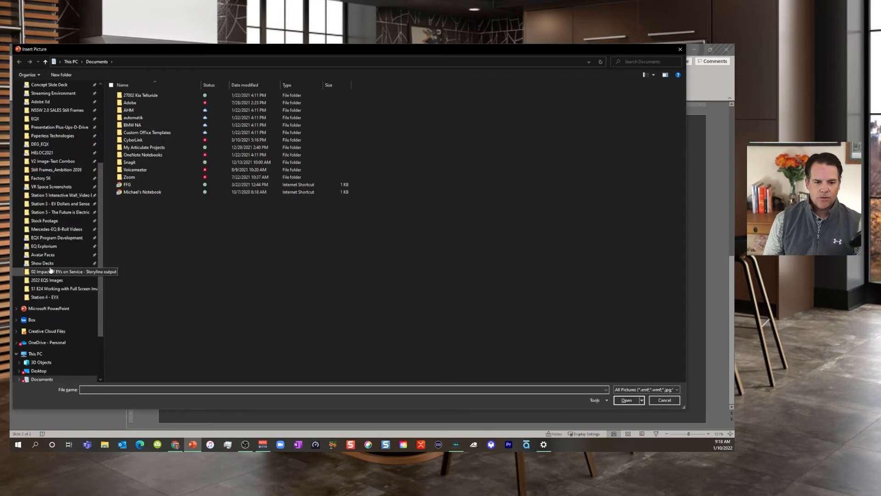
click(44, 222)
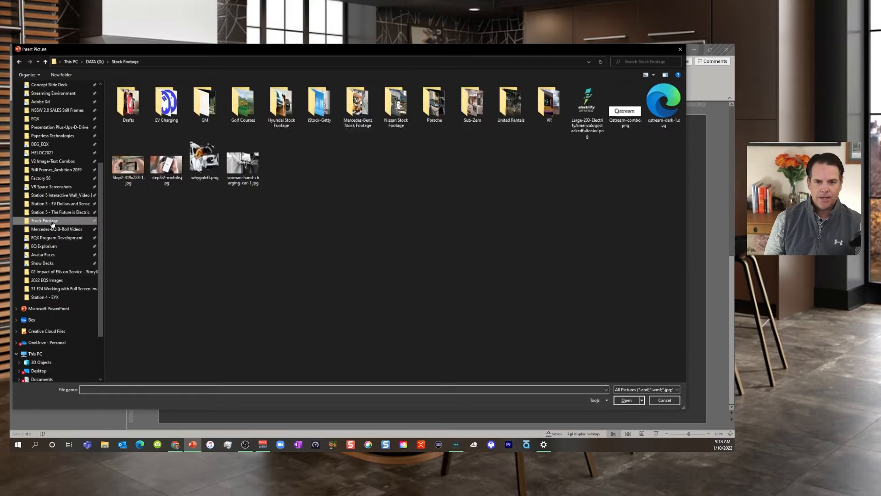
double_click(319, 111)
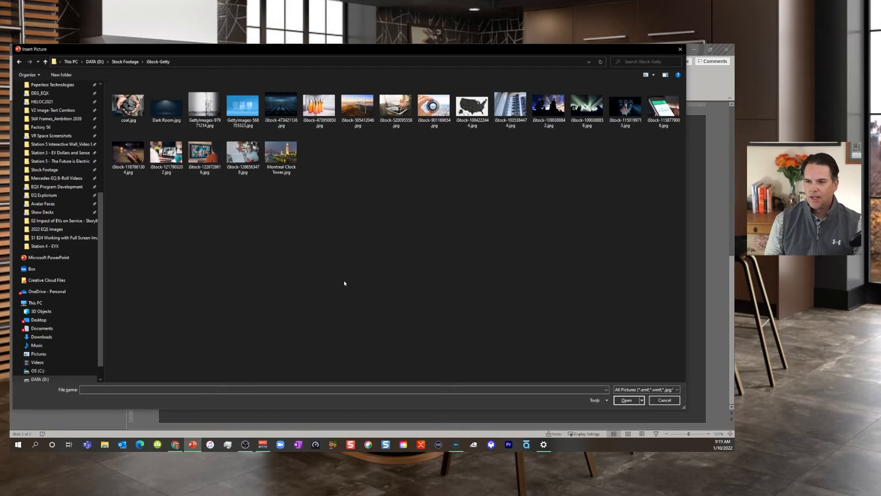
double_click(167, 108)
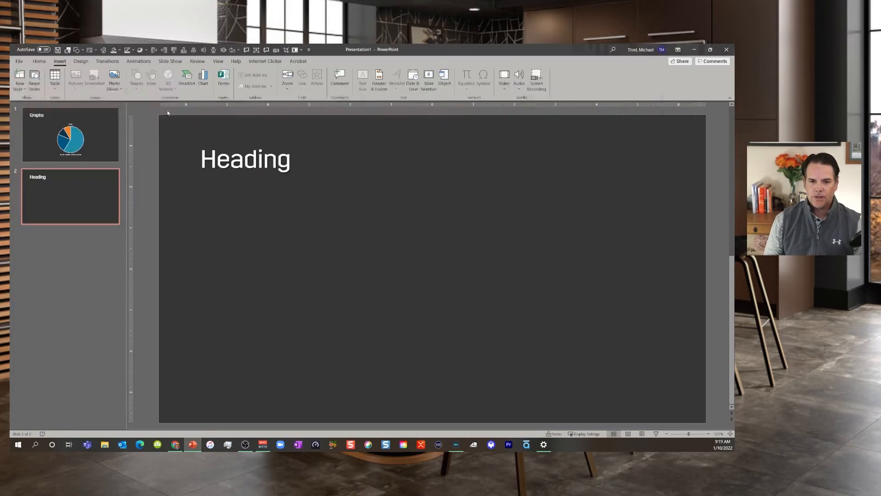
click(68, 50)
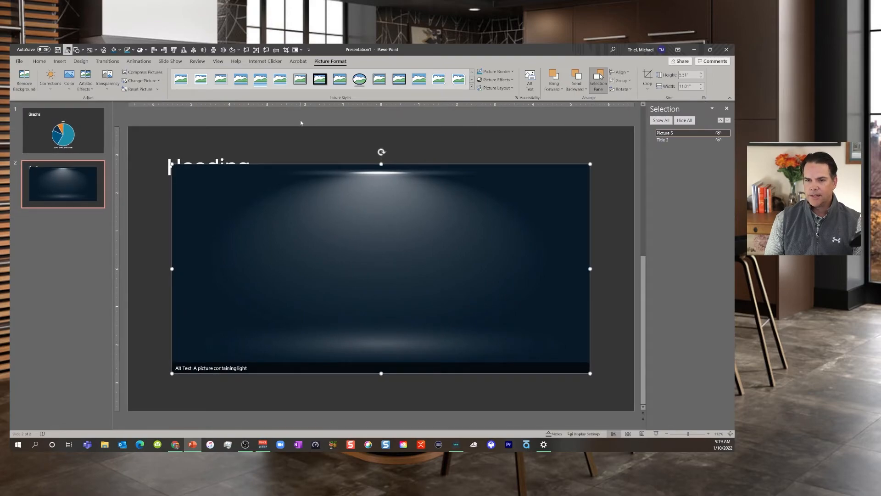
drag(680, 133, 681, 143)
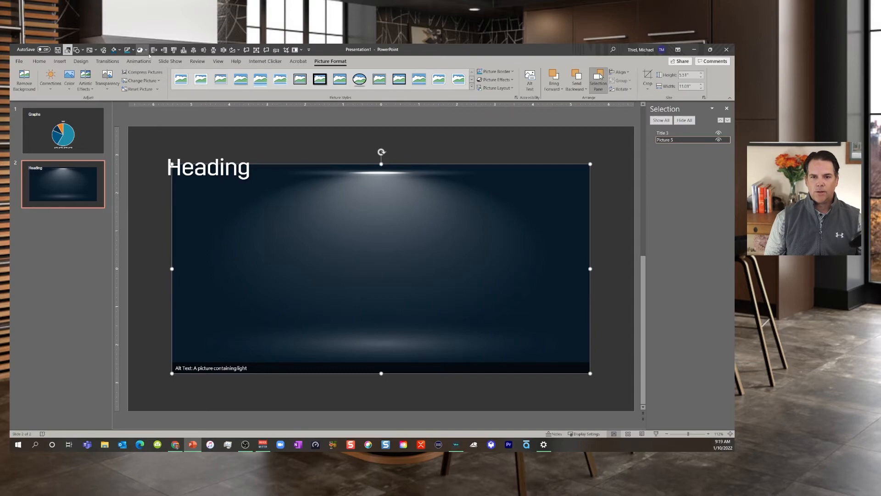
Enlarge the picture from the slide's top-left corner to 7.5" high so it covers the slide, and center it horizontally.
click(165, 52)
click(173, 50)
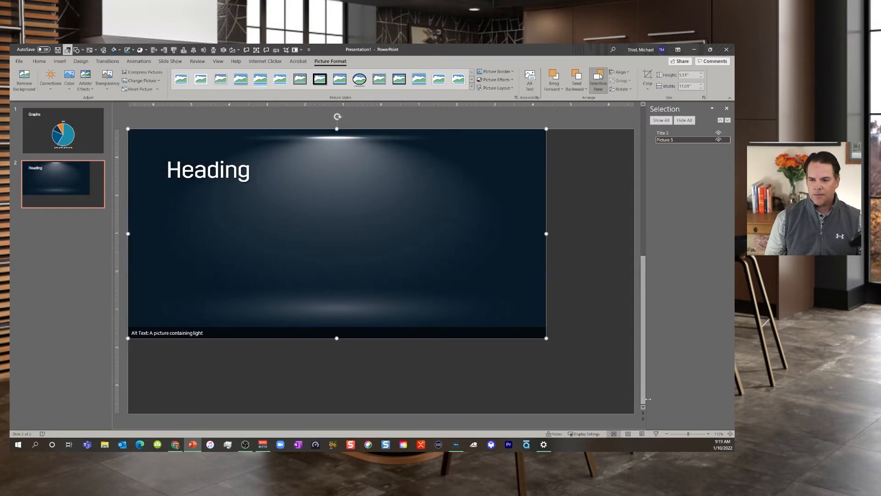
drag(546, 338, 623, 416)
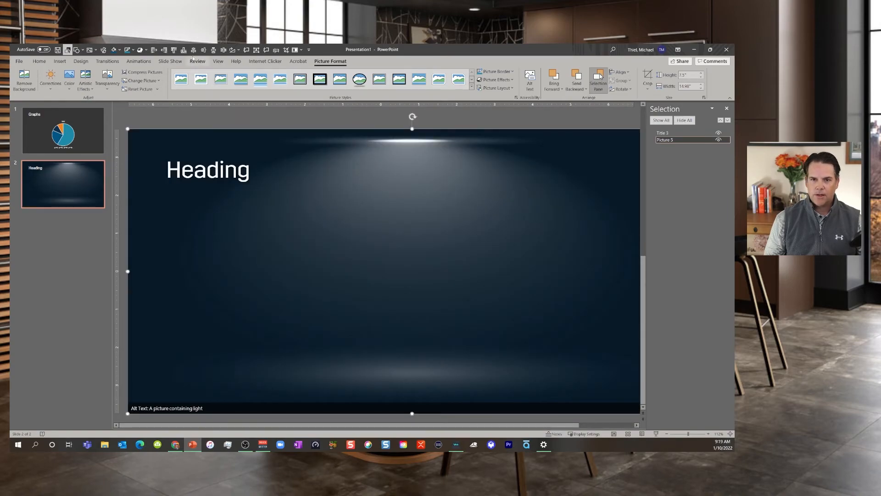
click(194, 50)
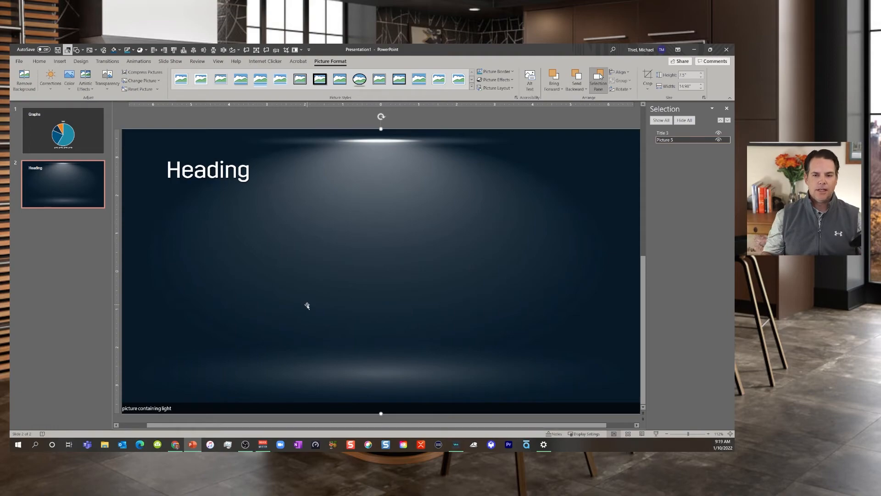
Change the layout of the Heading slide to Title and Content.
click(57, 184)
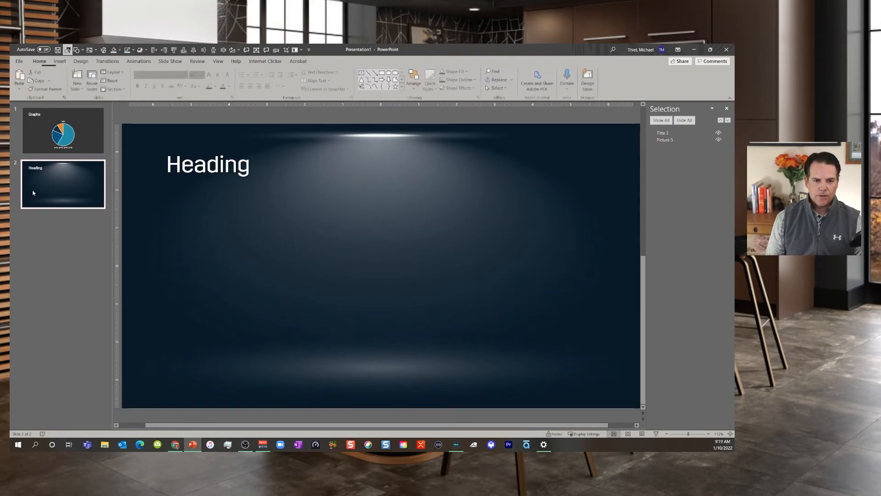
right_click(57, 184)
mouse_move(78, 284)
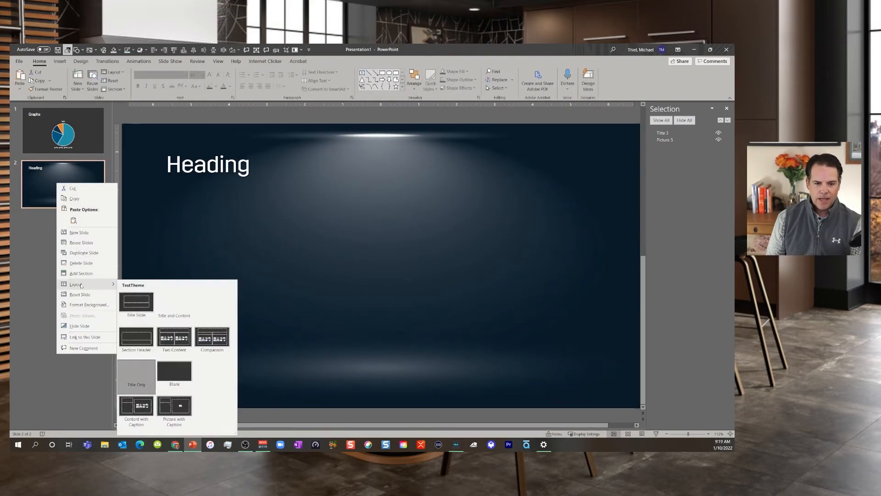
click(175, 305)
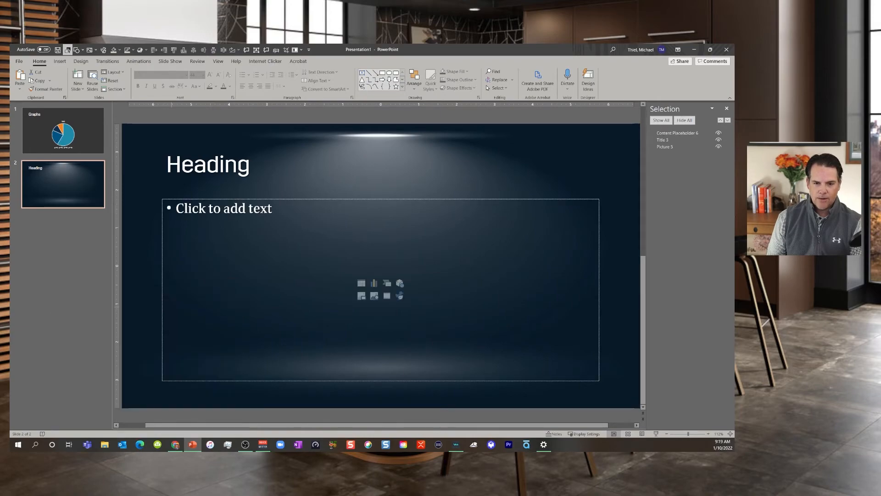
Insert a standard pie chart in the Heading slide's content placeholder and start the slide show from this slide.
click(374, 289)
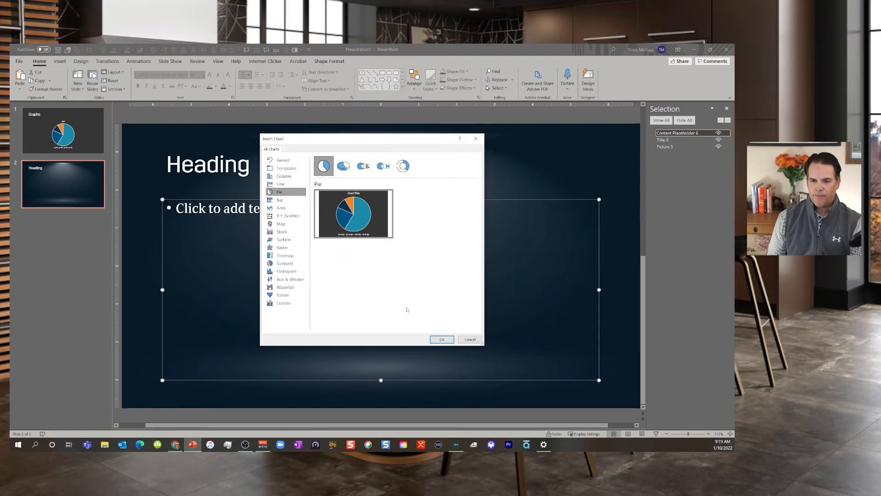
click(442, 342)
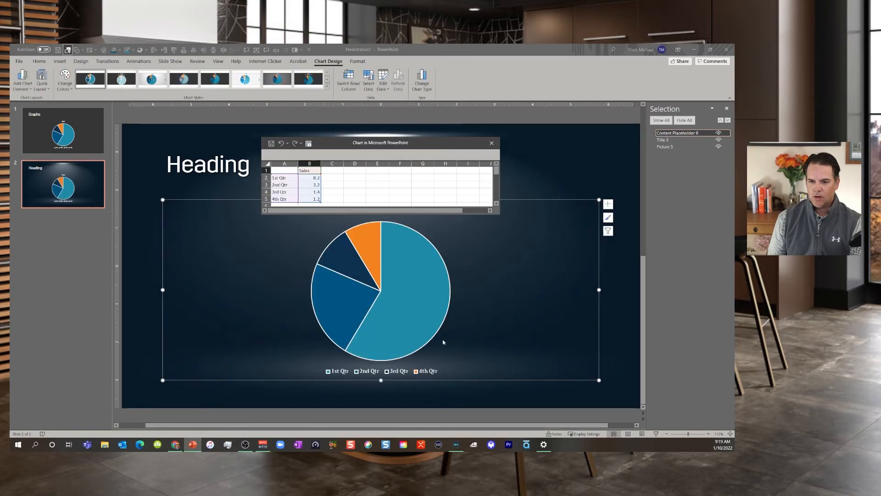
scroll(452, 316, down, 3)
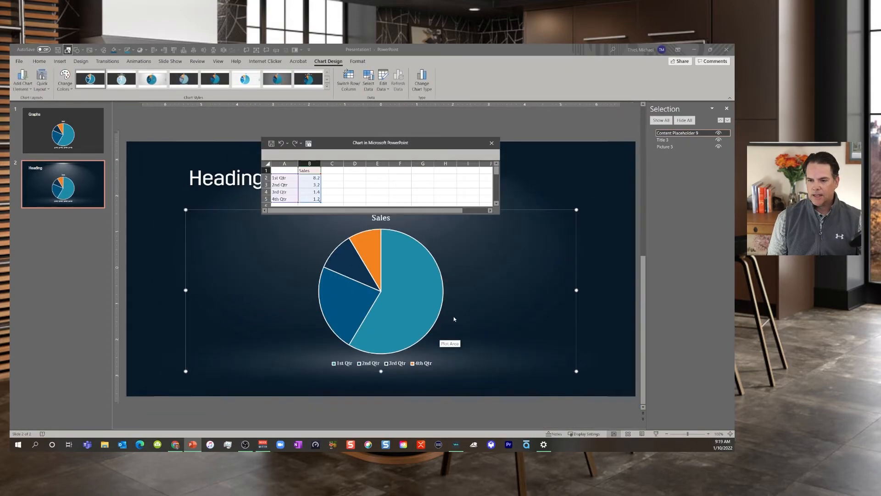
click(582, 227)
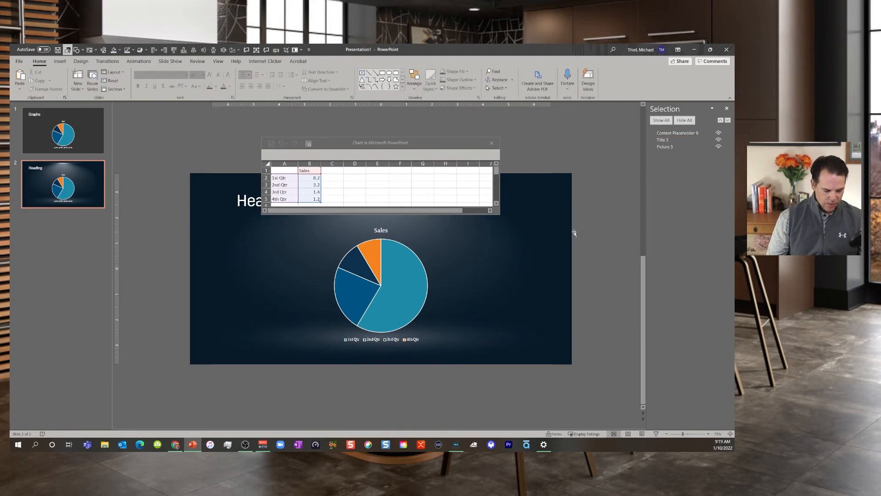
key(shift+F5)
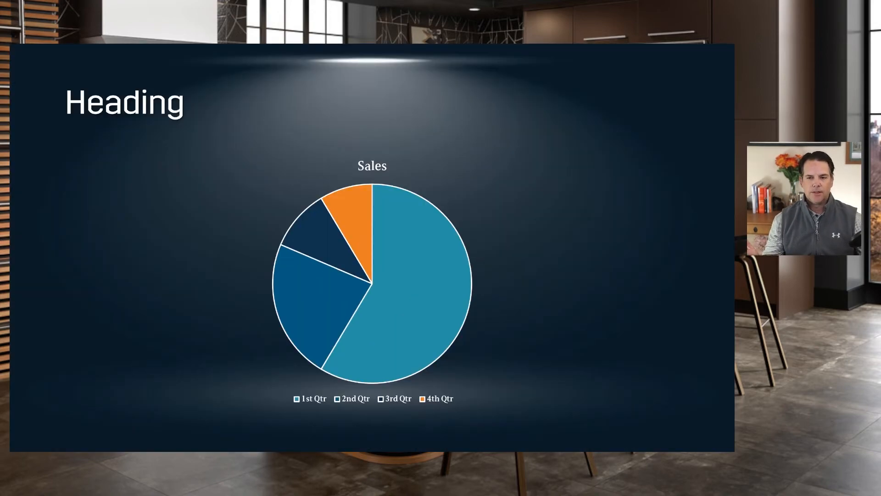